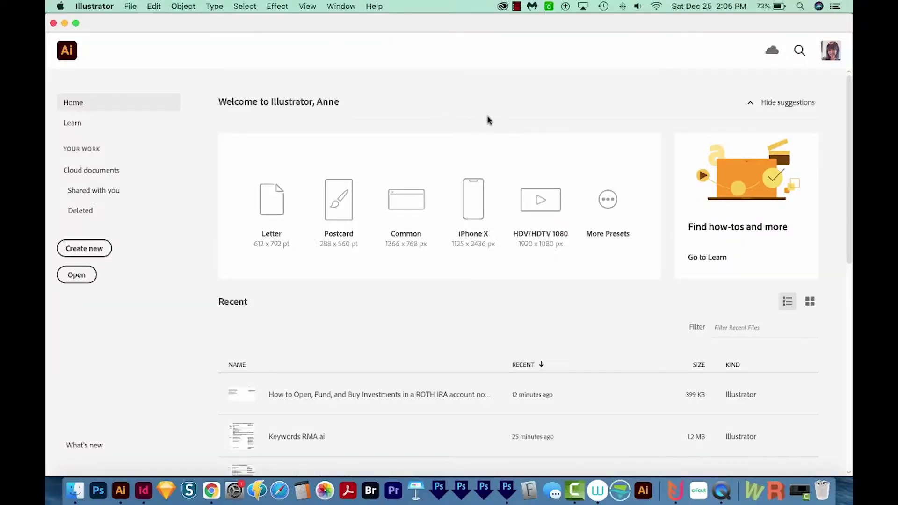
Create a new portrait Letter print document, 612 x 792 pt.
click(87, 252)
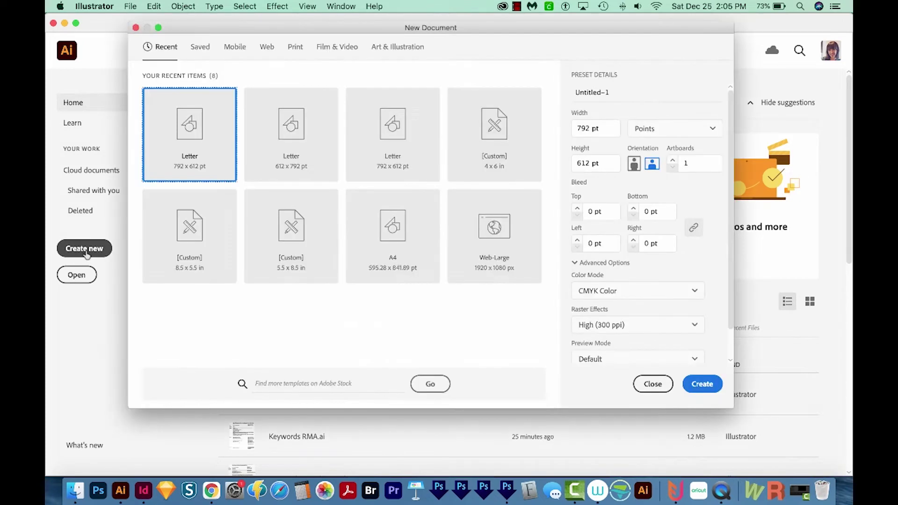
click(291, 50)
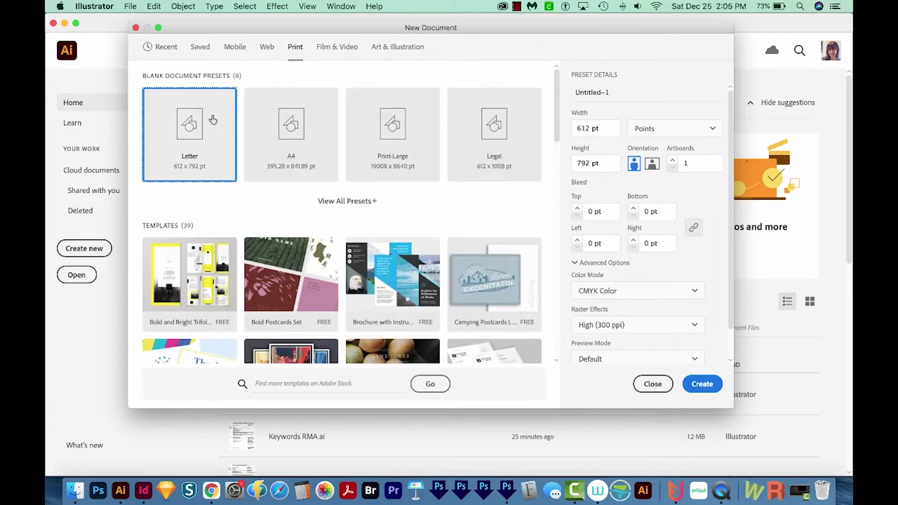
click(703, 385)
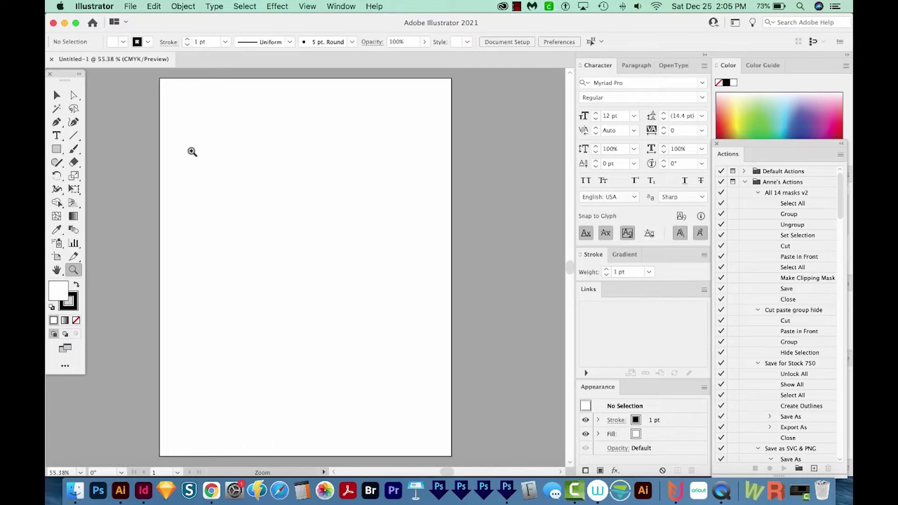
Draw a closed freehand blob across the page's upper part with the Pencil tool and turn it into area type with placeholder text.
key(n)
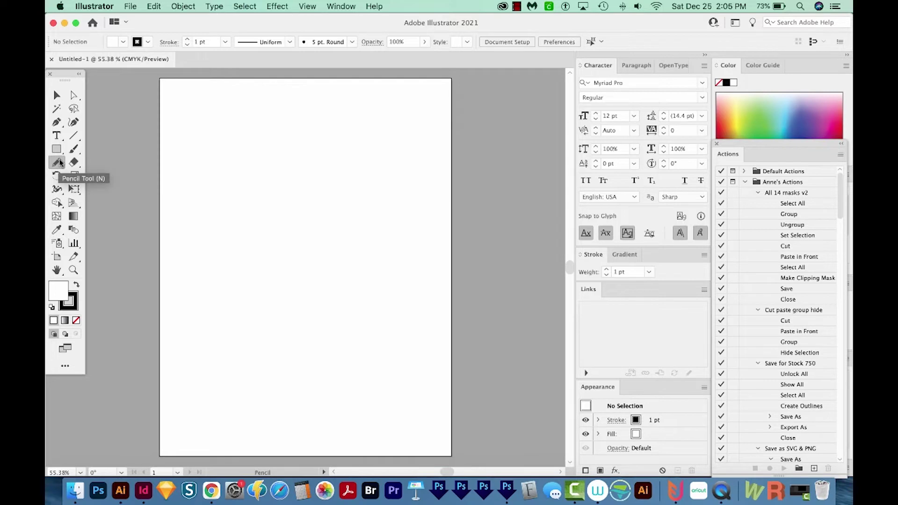
mouse_move(213, 119)
mouse_down()
mouse_move(197, 170)
mouse_move(214, 196)
mouse_move(277, 191)
mouse_move(319, 209)
mouse_move(364, 204)
mouse_move(384, 158)
mouse_move(347, 124)
mouse_move(295, 132)
mouse_move(219, 114)
mouse_up()
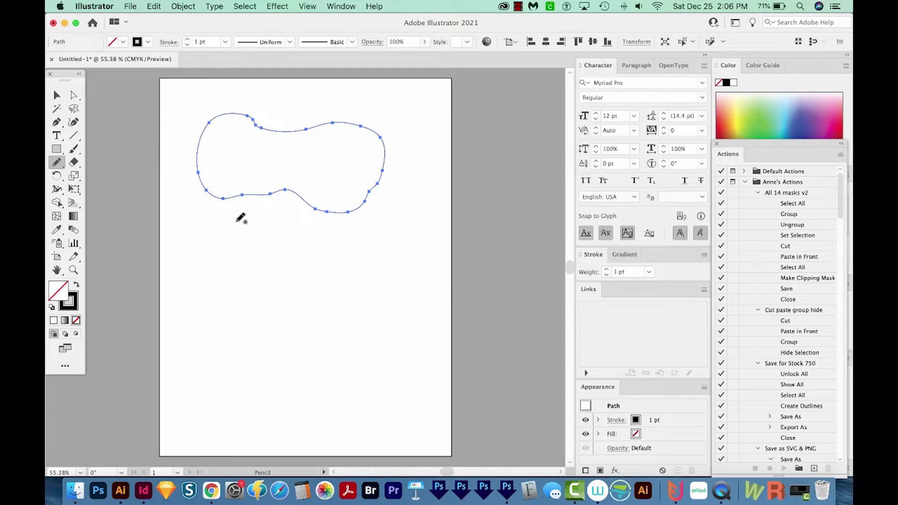
key(t)
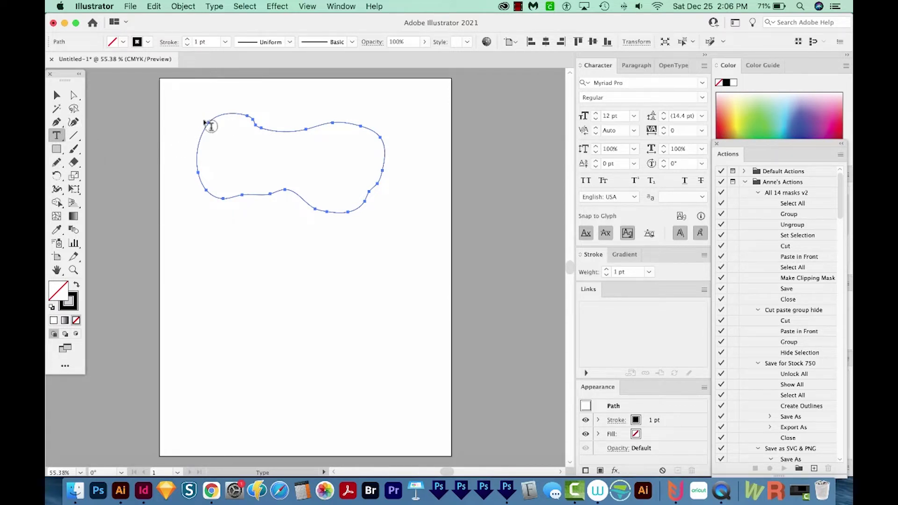
click(214, 133)
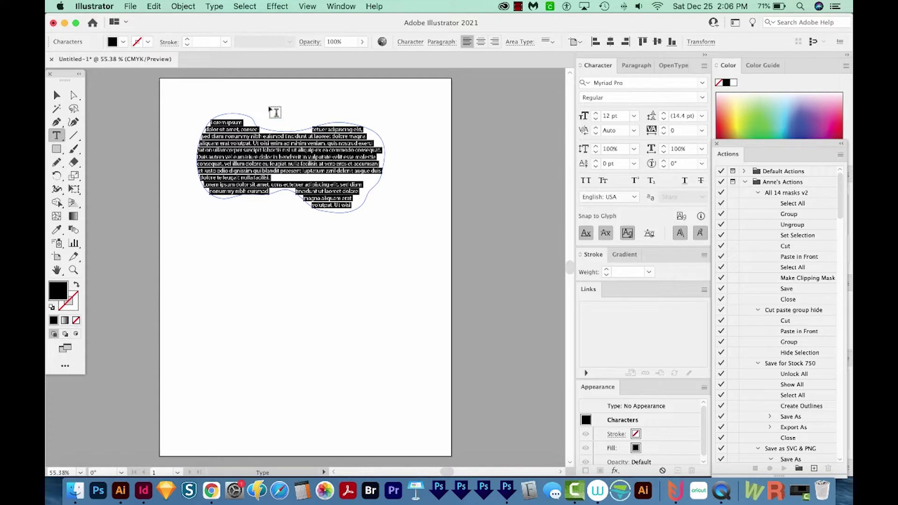
click(57, 95)
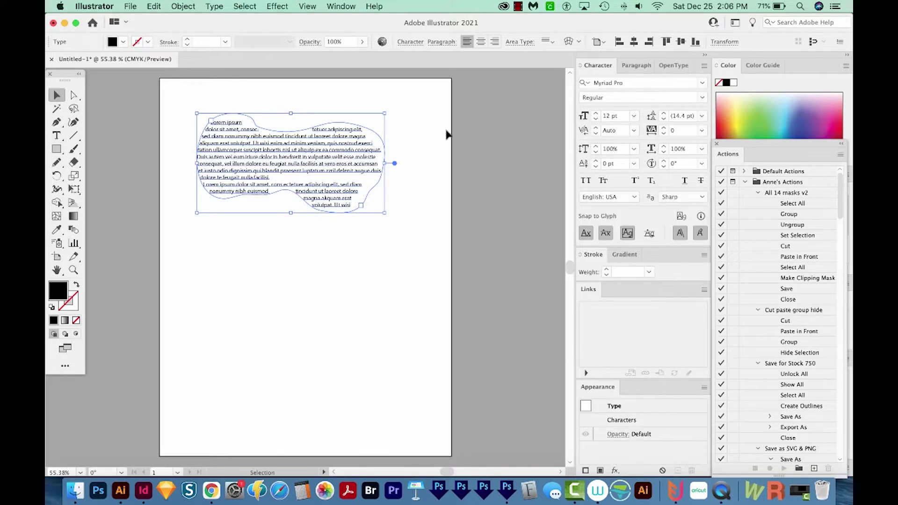
click(437, 153)
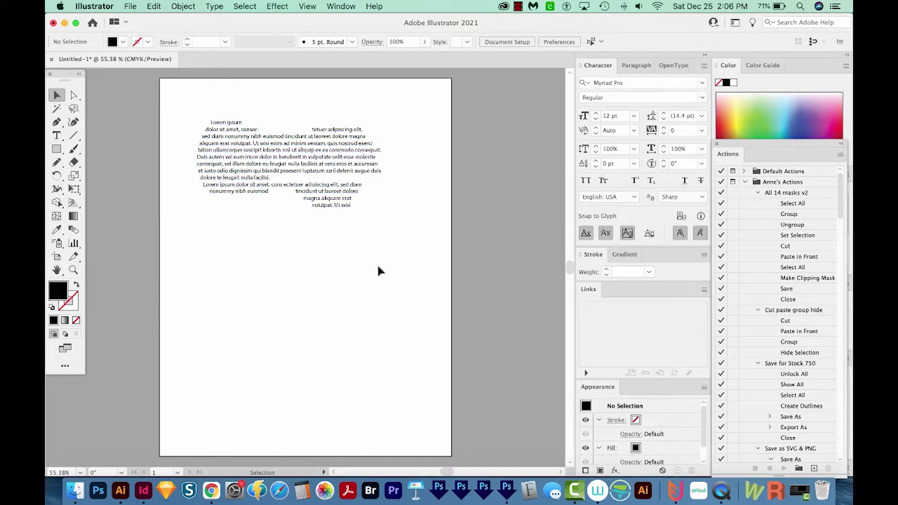
Check the text shape's path in outline view, then return to preview with nothing selected.
click(354, 203)
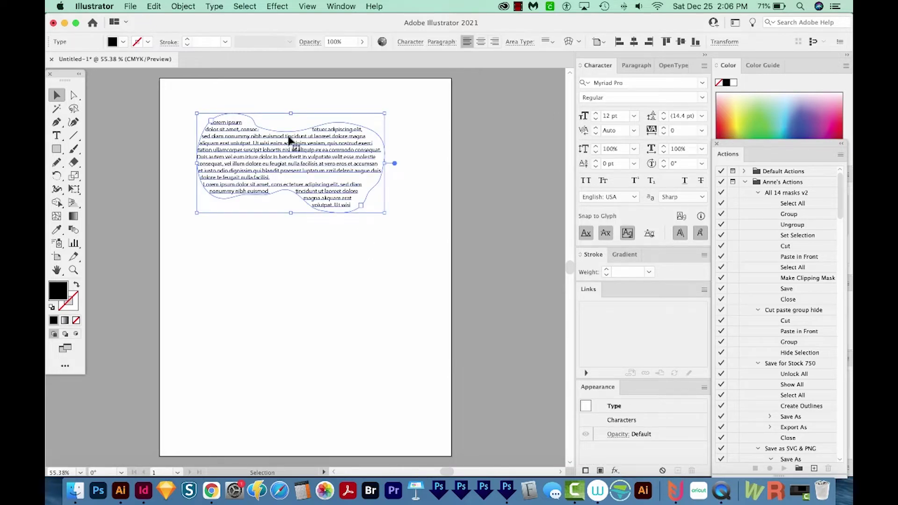
key(super+y)
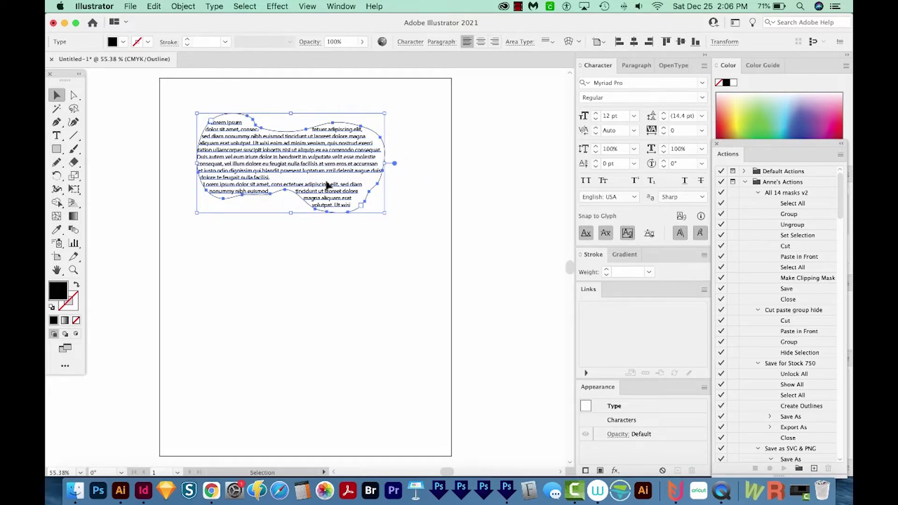
click(400, 218)
key(super+y)
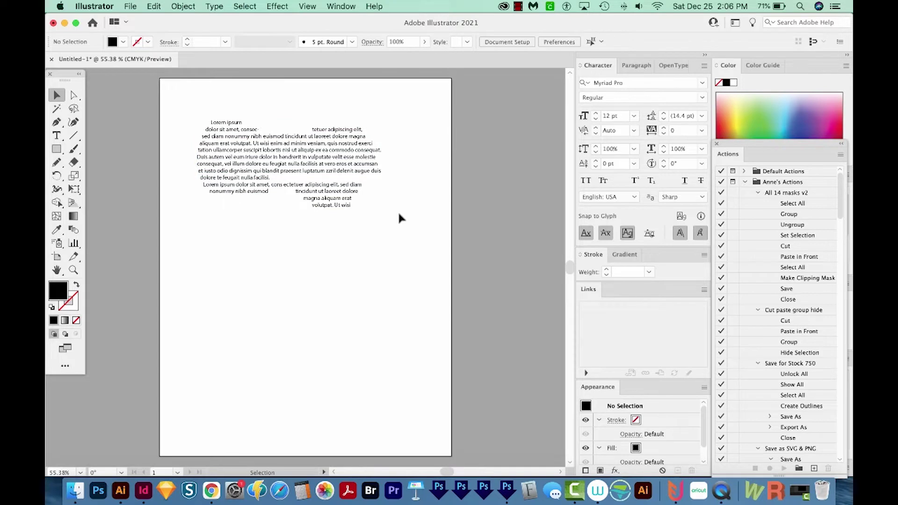
Delete all the placeholder text inside the freehand shape and deselect it.
click(351, 183)
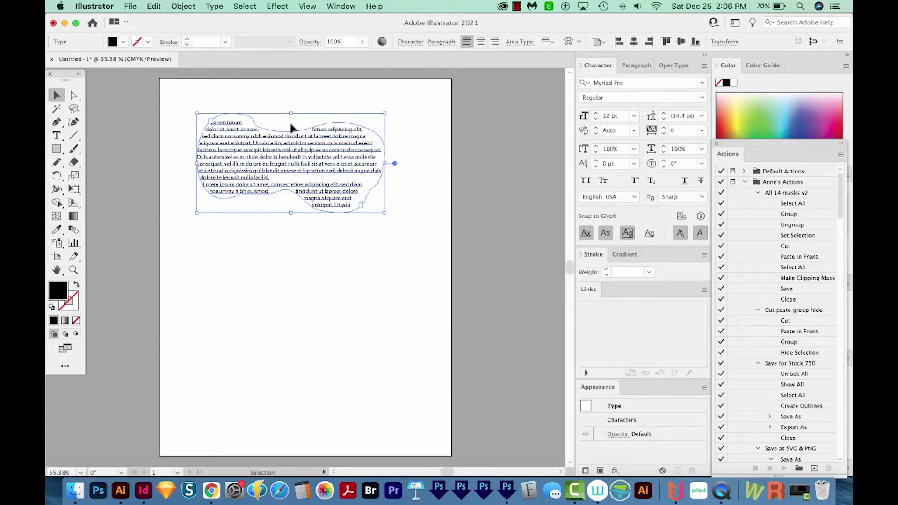
double_click(280, 152)
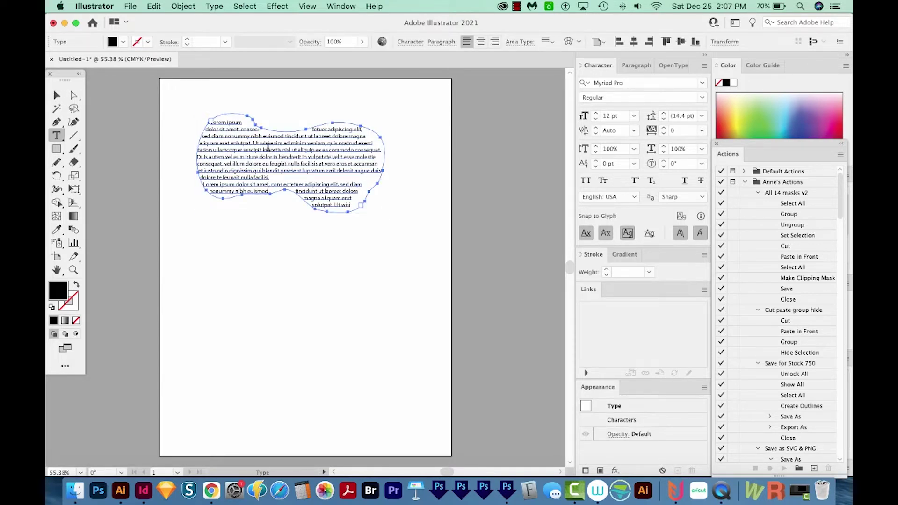
key(super+a)
key(BackSpace)
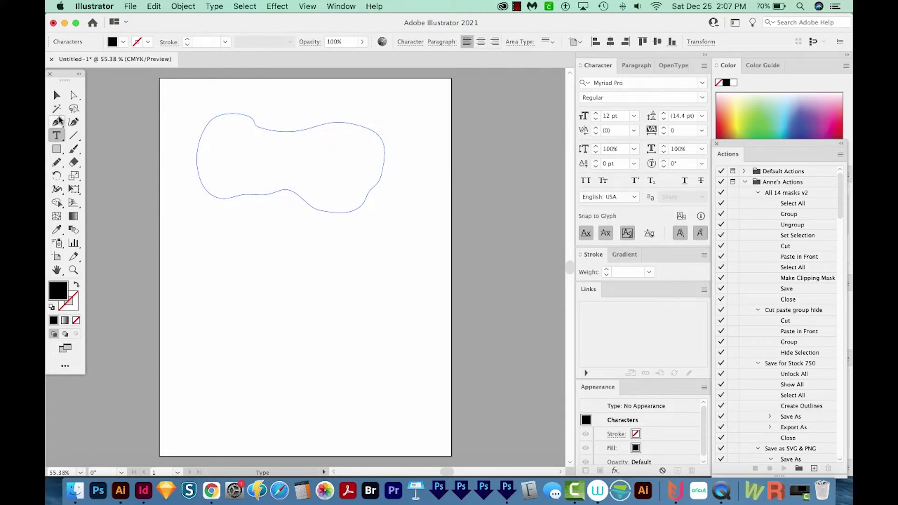
click(56, 95)
click(206, 209)
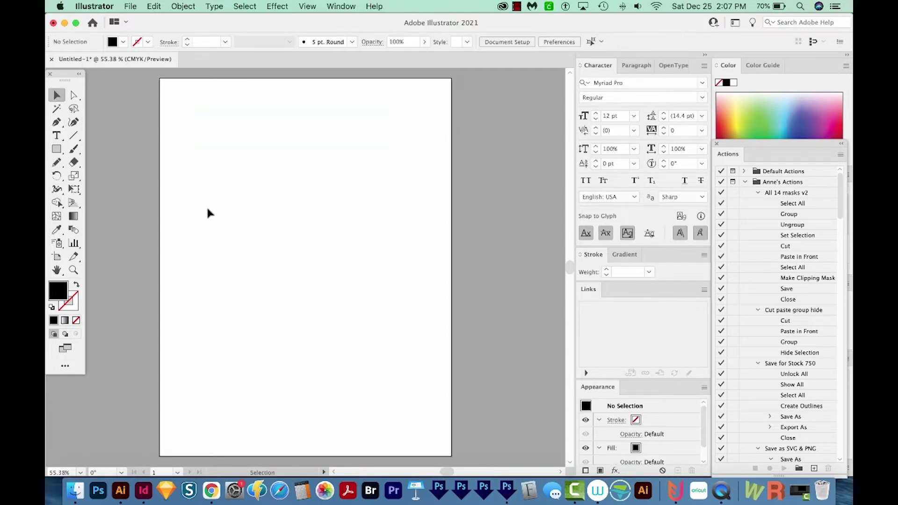
Try applying the default white fill and black 1 pt stroke to the whole empty text object.
click(292, 202)
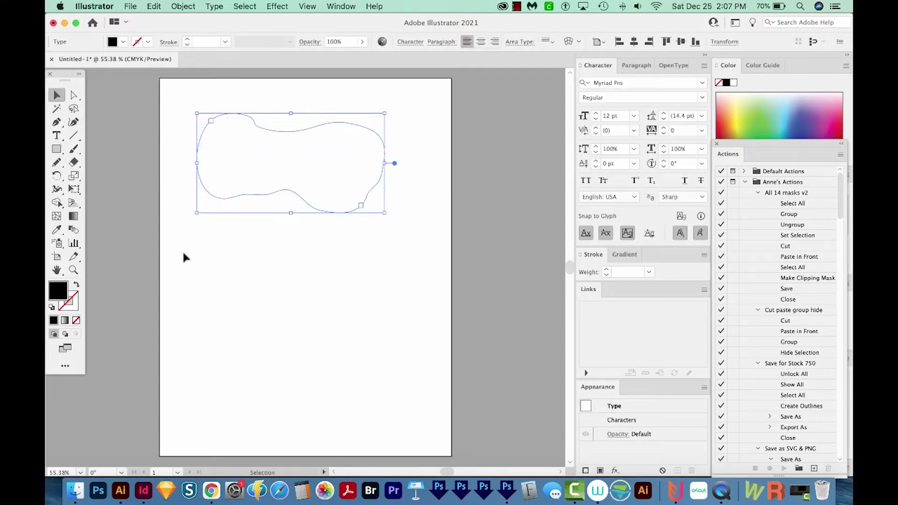
key(d)
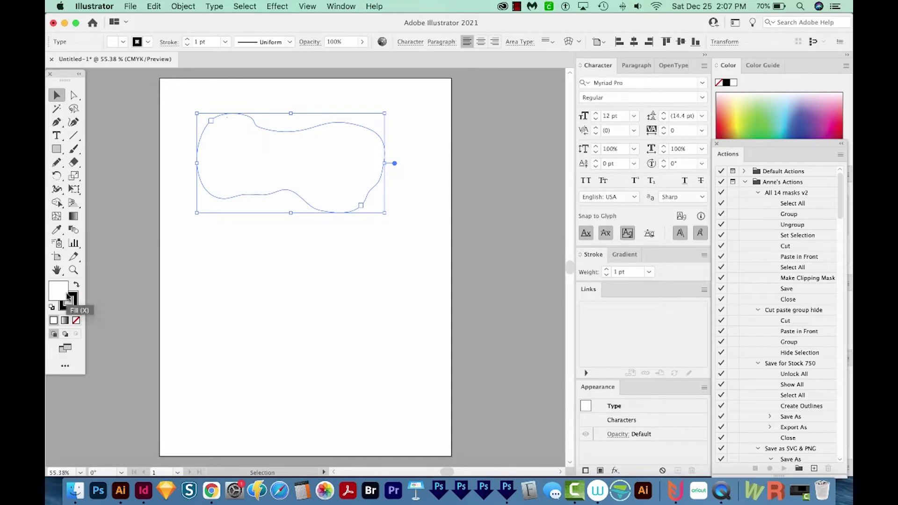
click(226, 251)
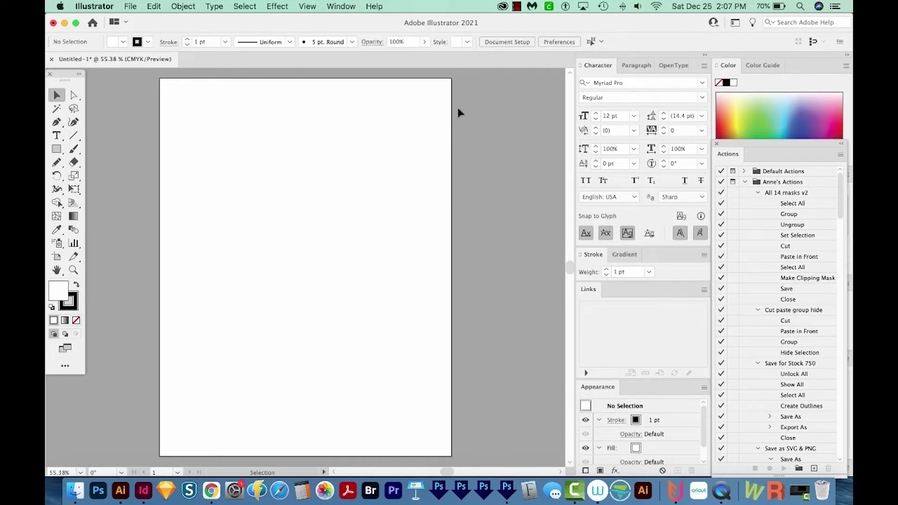
click(245, 206)
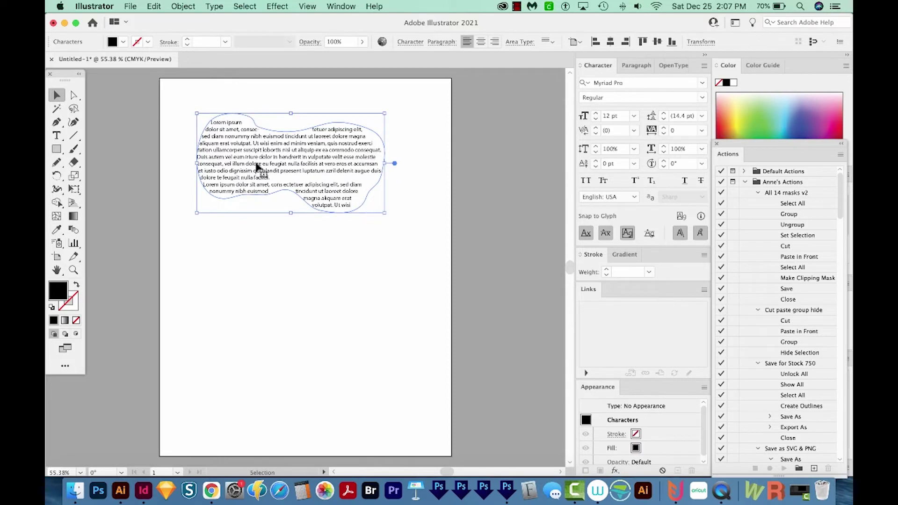
Select all the placeholder text in the freehand shape with the Type tool and delete it.
super+click(248, 161)
key(t)
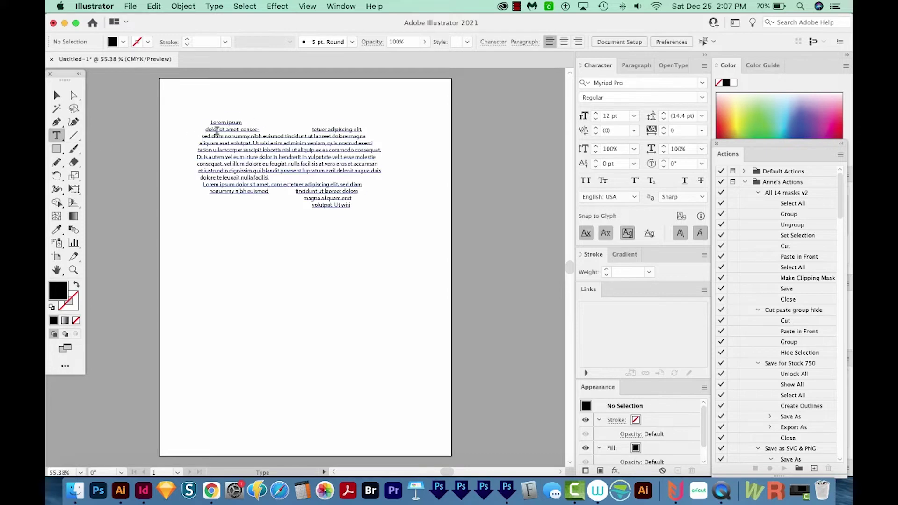
drag(222, 131, 235, 144)
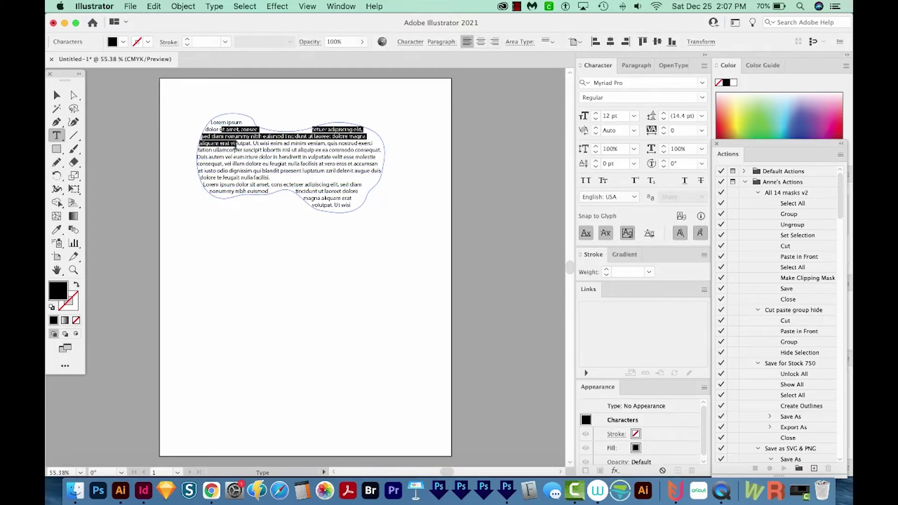
key(super+a)
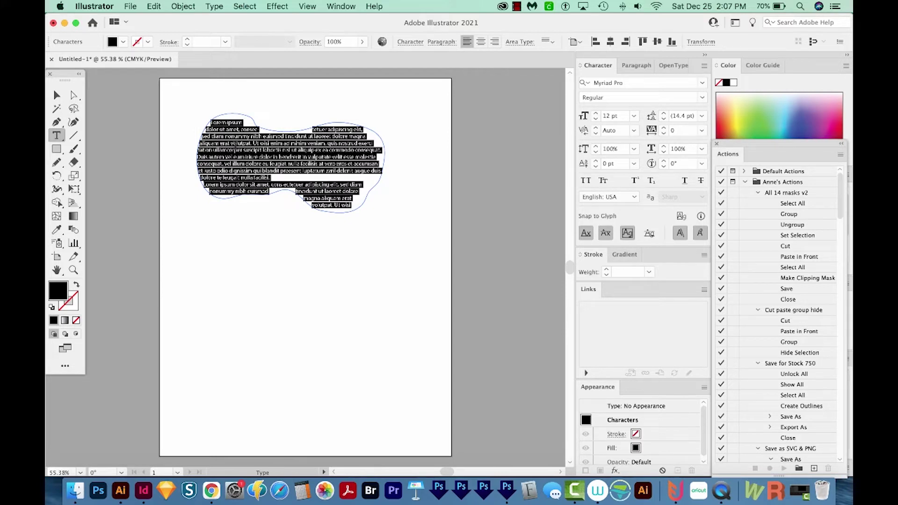
key(BackSpace)
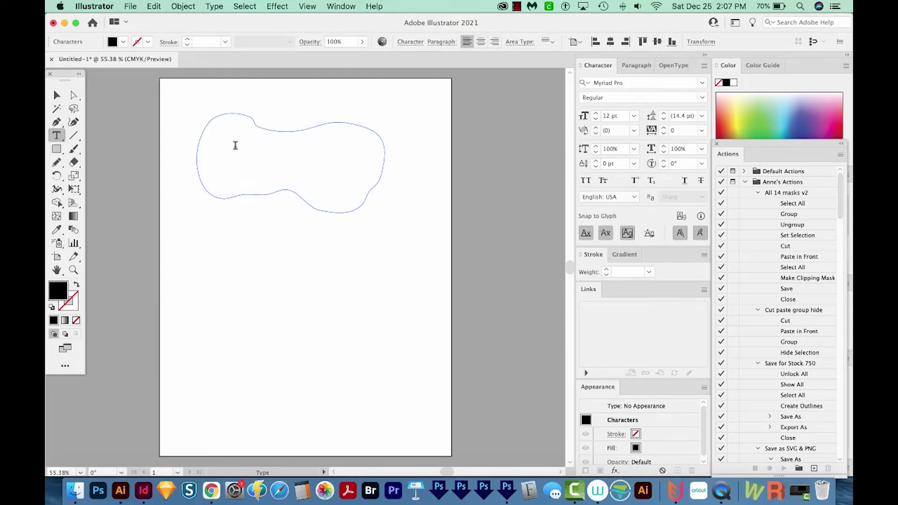
Switch to outline view and directly select the path of the emptied text shape.
click(74, 97)
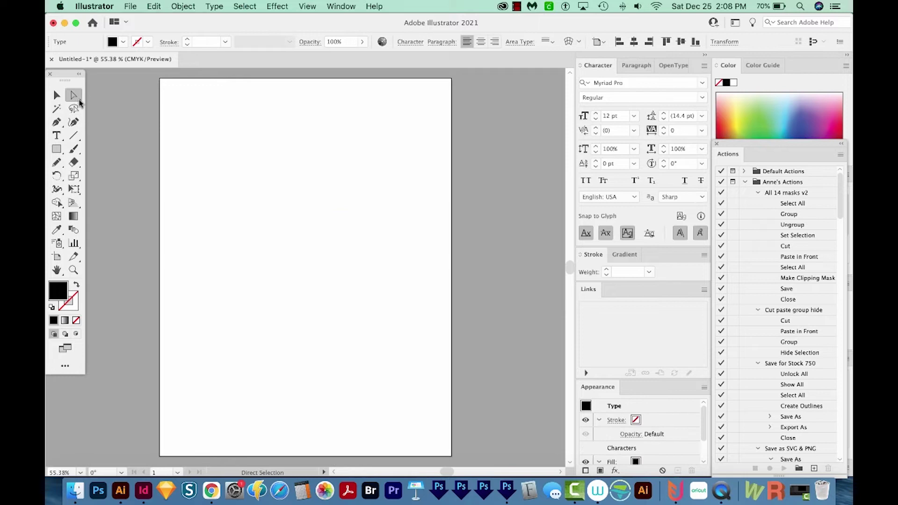
click(279, 125)
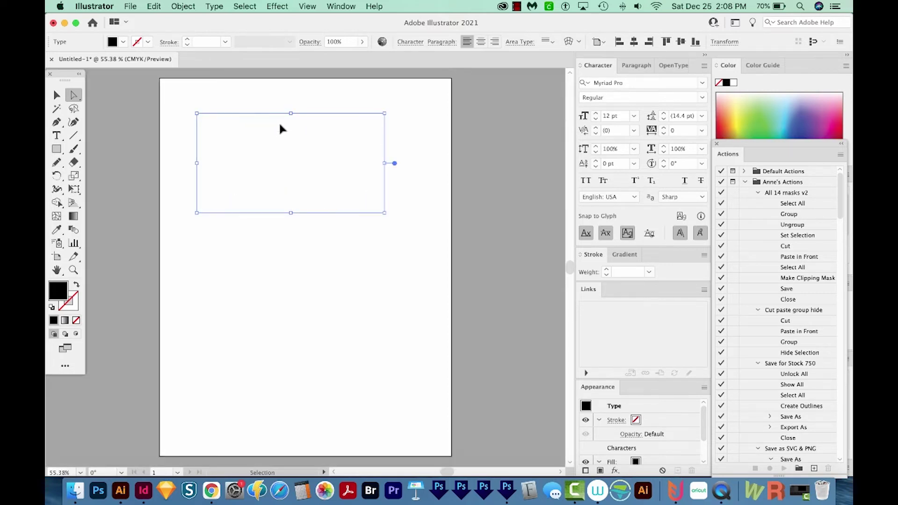
key(super+y)
key(super+shift+a)
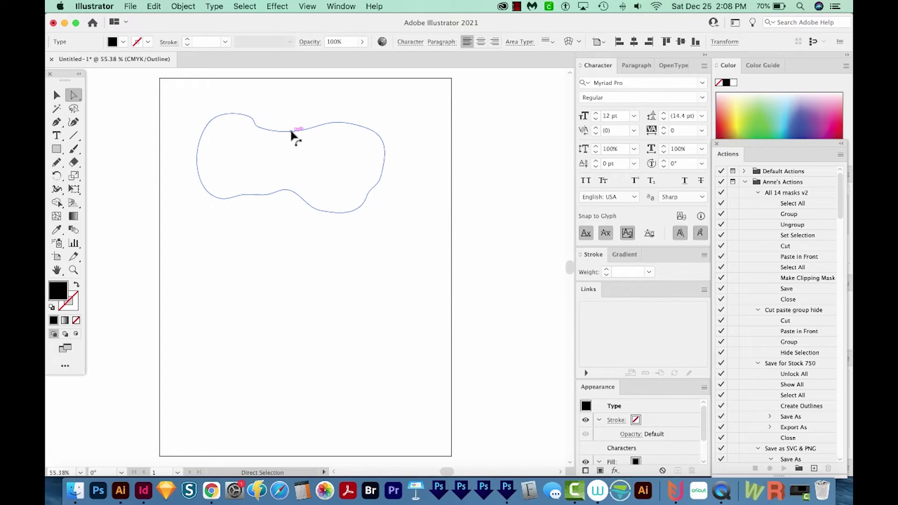
click(291, 136)
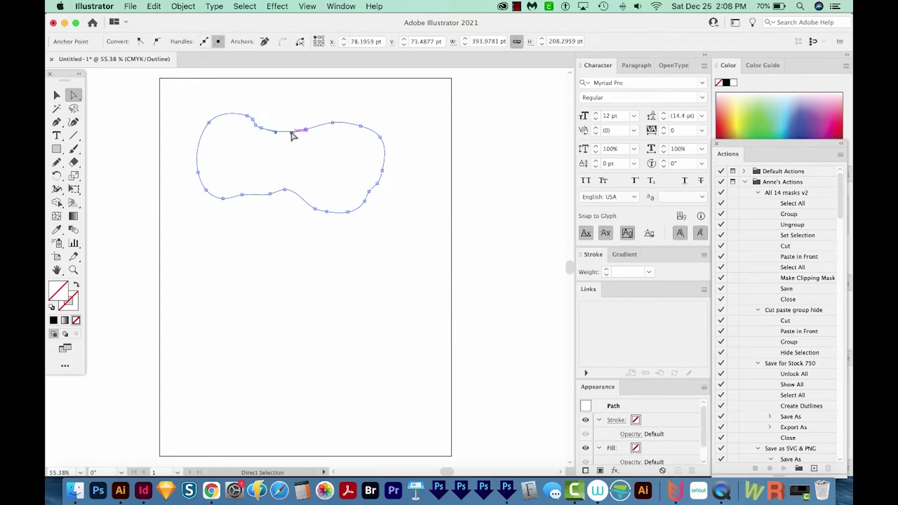
Apply the default white fill and black 1 pt stroke to the path, return to preview and deselect it.
key(d)
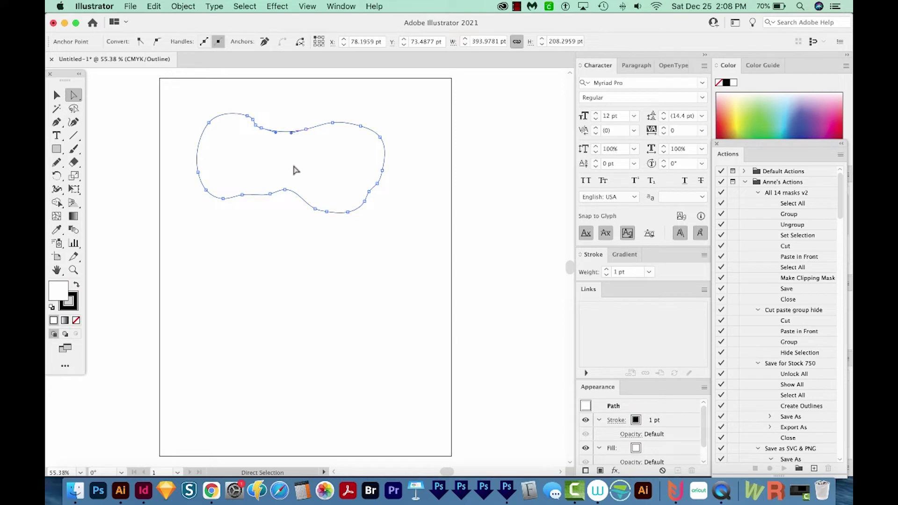
key(super)
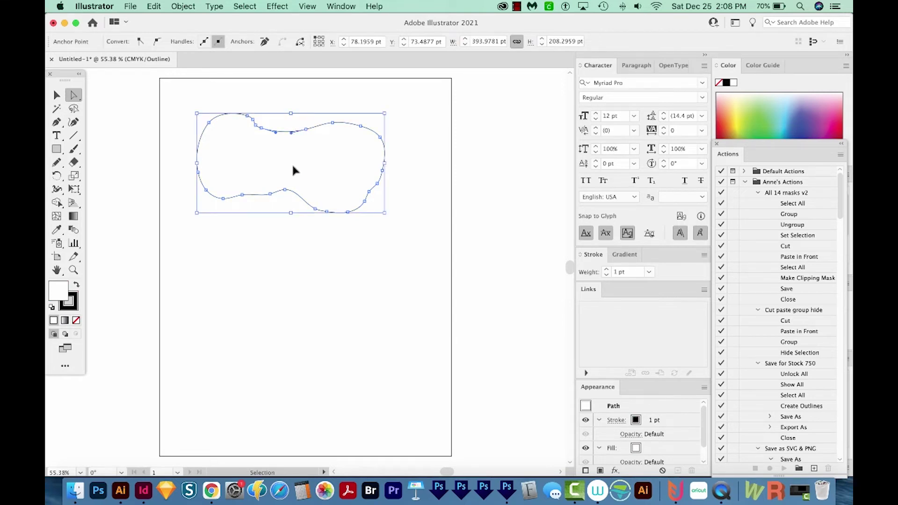
key(super+y)
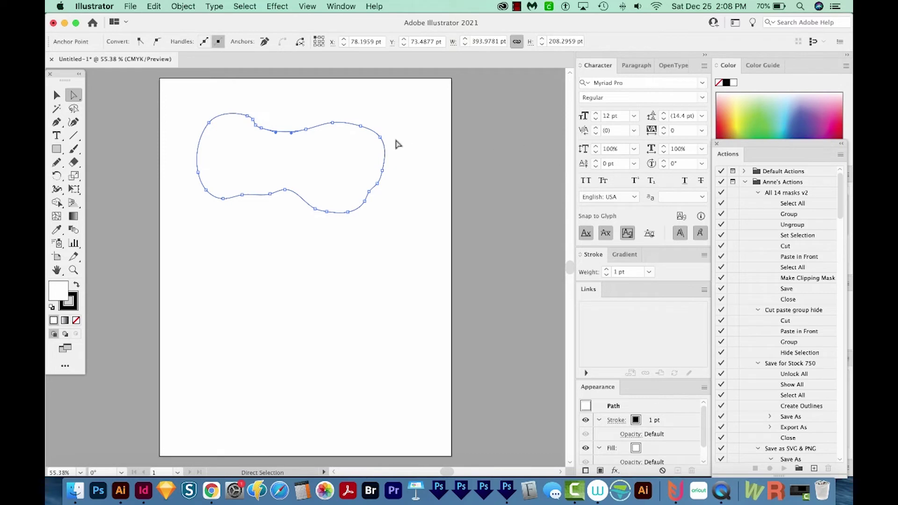
click(387, 115)
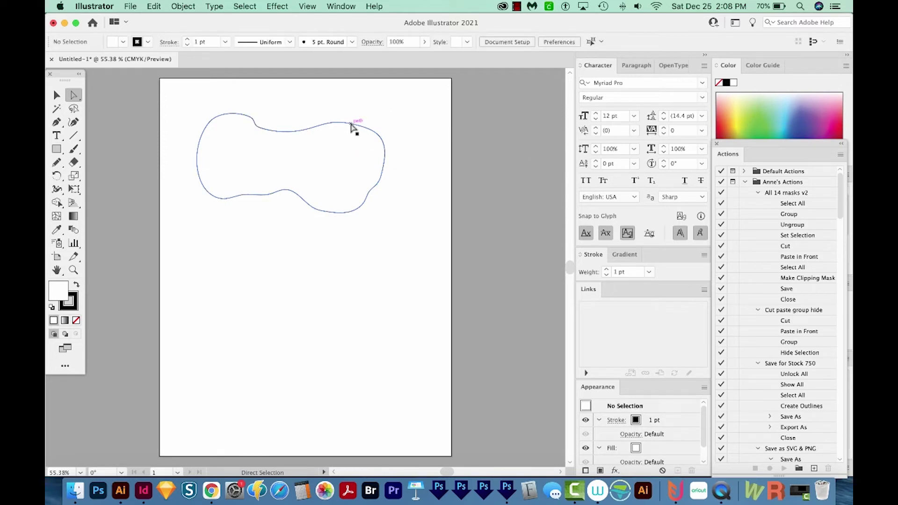
Try a light green fill on the shape's path and undo it.
click(352, 124)
click(767, 107)
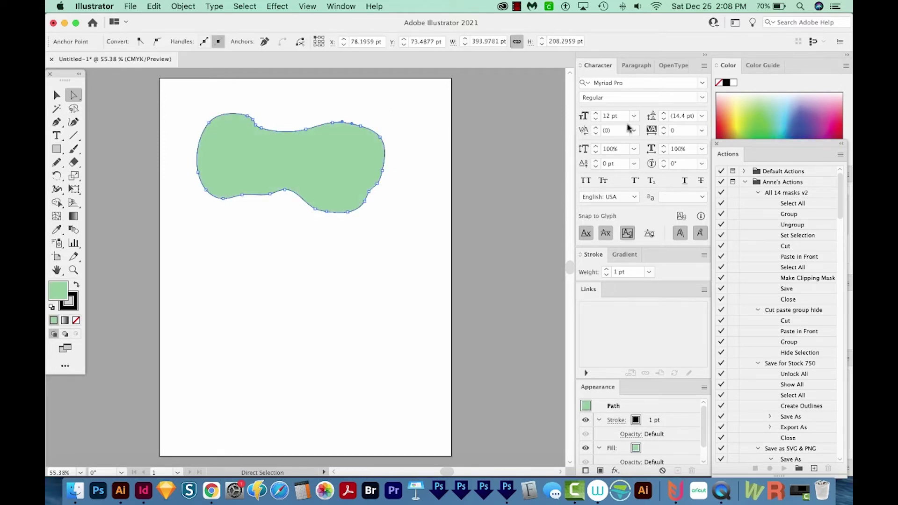
key(super+z)
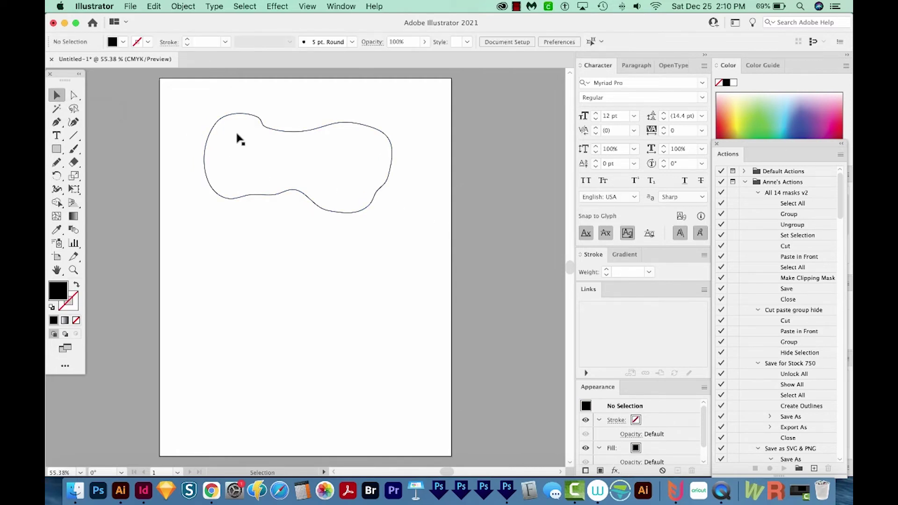
Convert the empty text object to outlines.
click(392, 165)
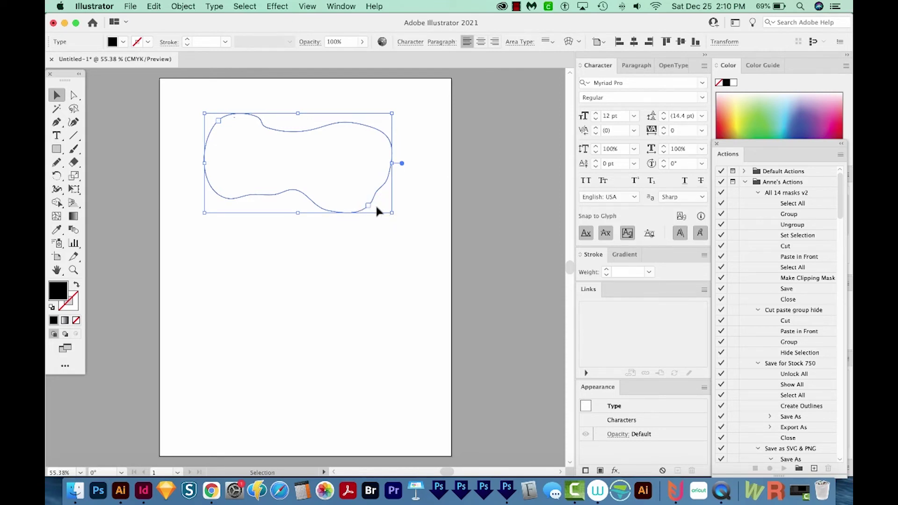
right_click(370, 180)
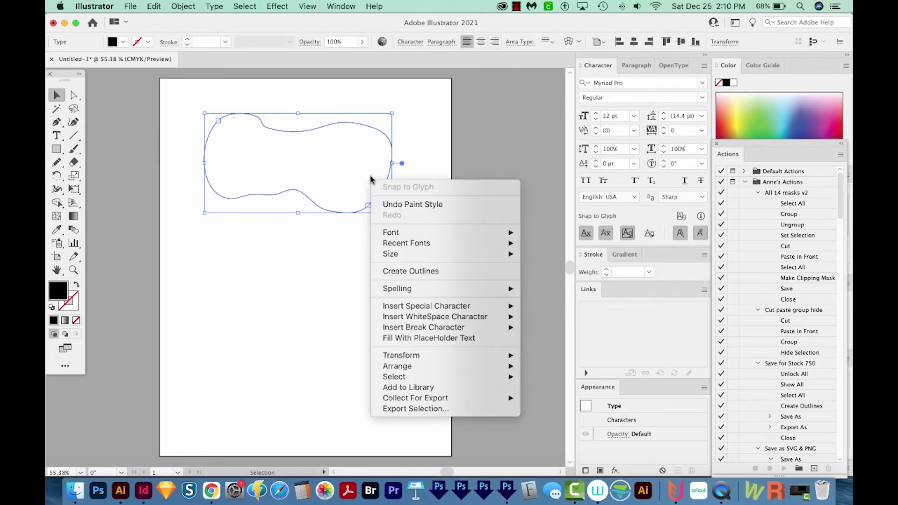
click(422, 273)
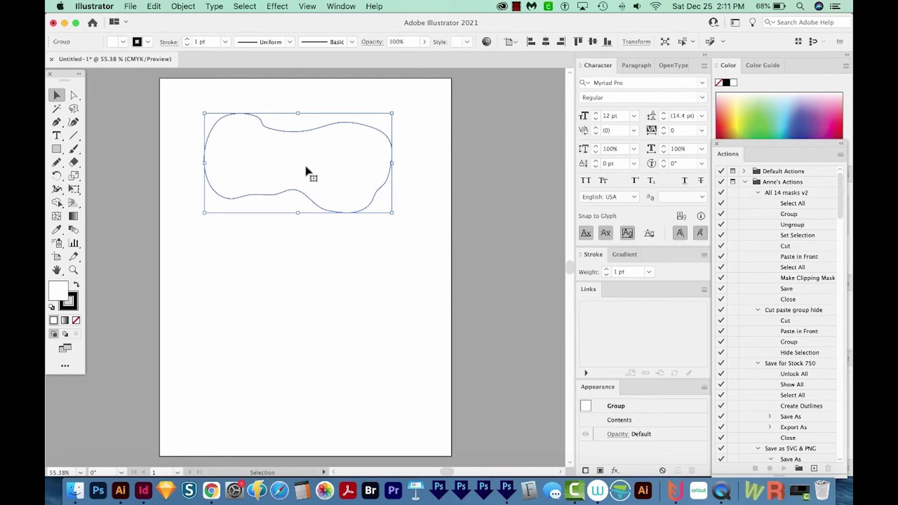
Directly select the outlined shape's path inside its group and open the commands available for it.
click(72, 95)
click(206, 157)
click(205, 162)
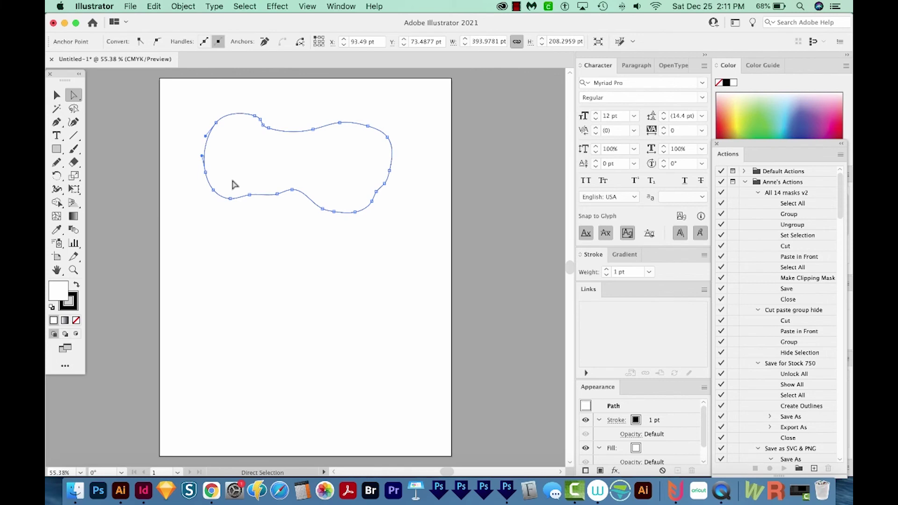
right_click(348, 178)
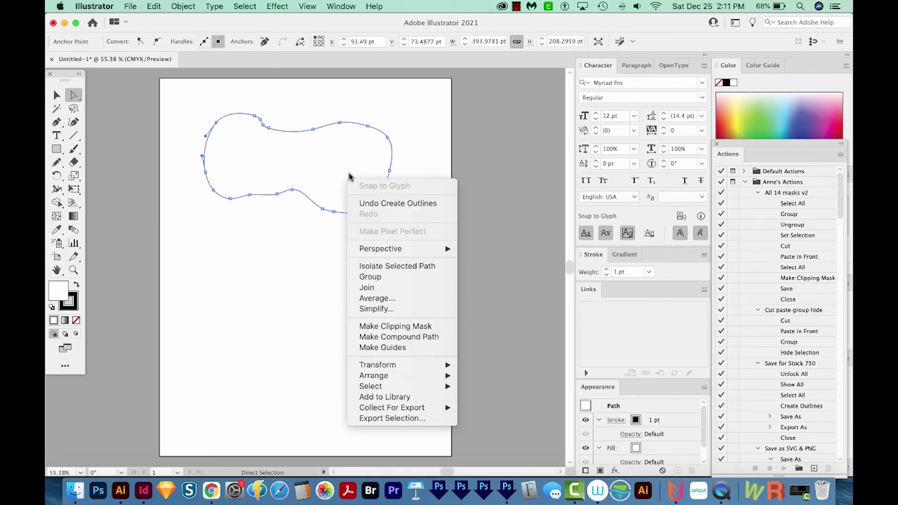